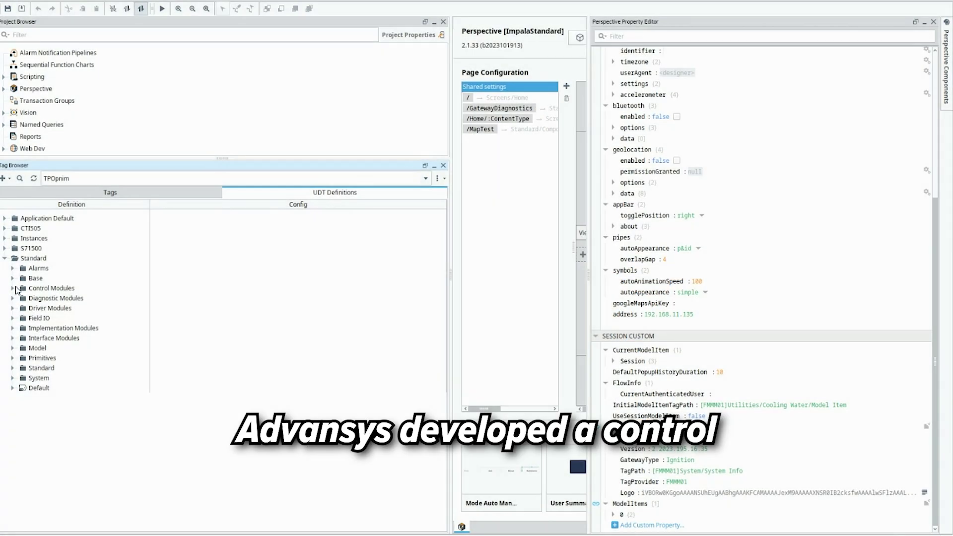
Step: Collapse the Control Modules folder so UDT Definitions shows only its five top-level folders
left_click(13, 289)
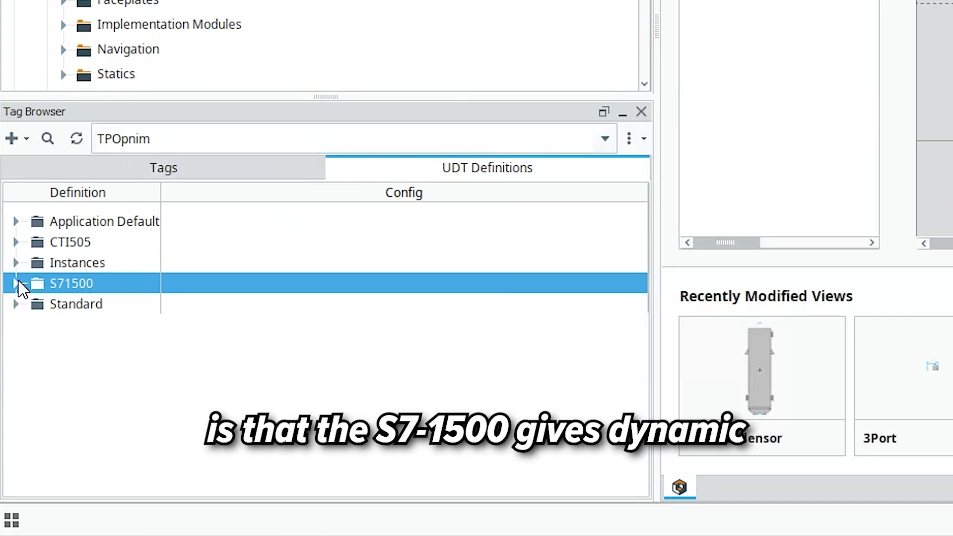
left_click(17, 283)
left_click(33, 304)
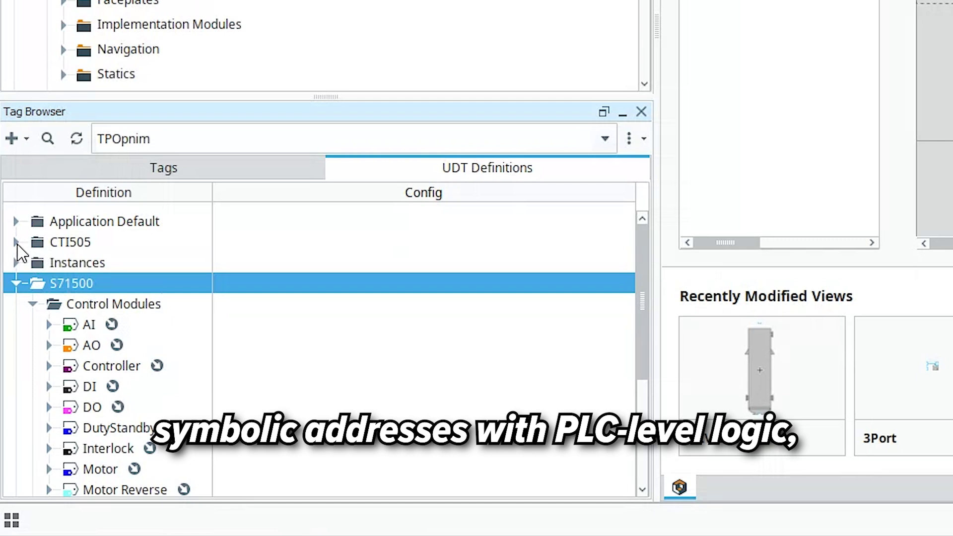
left_click(17, 282)
left_click(16, 242)
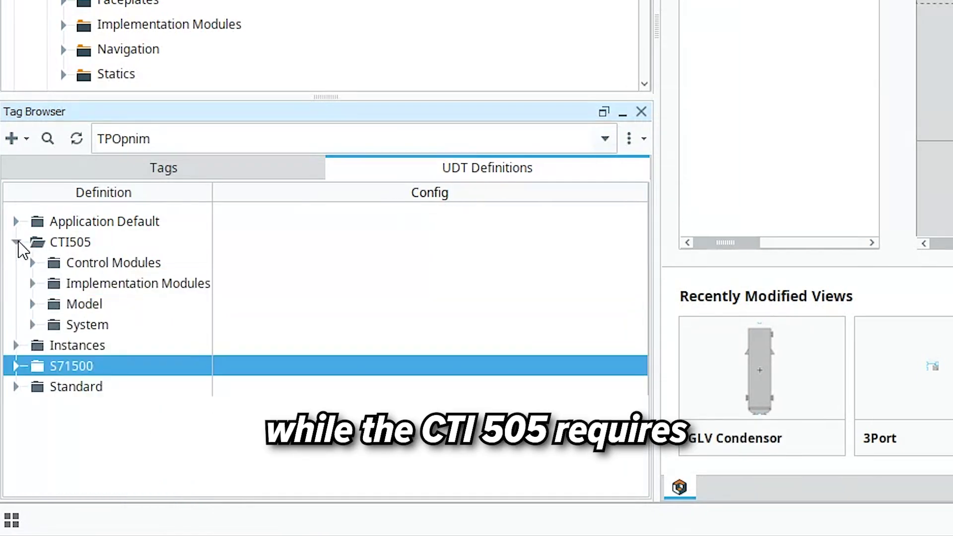
left_click(33, 262)
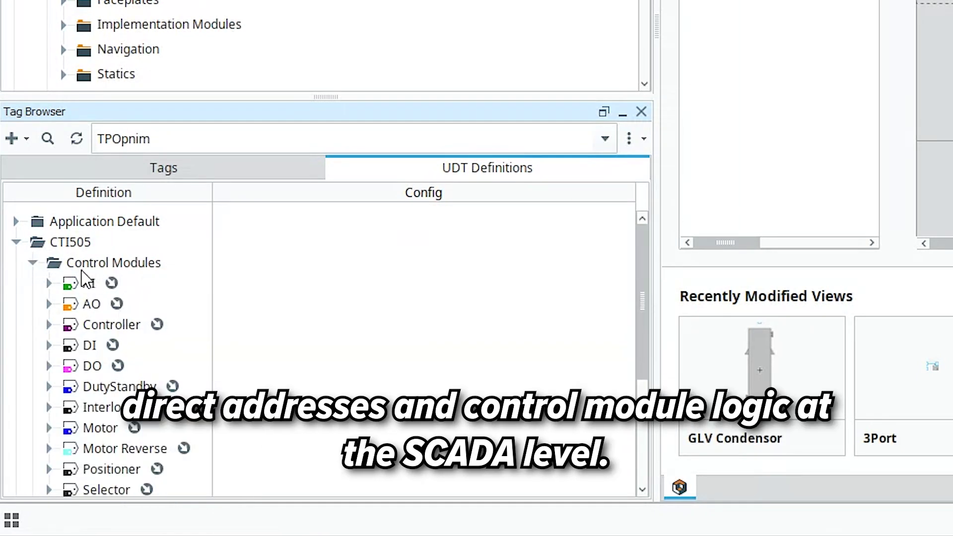
left_click(33, 262)
left_click(16, 242)
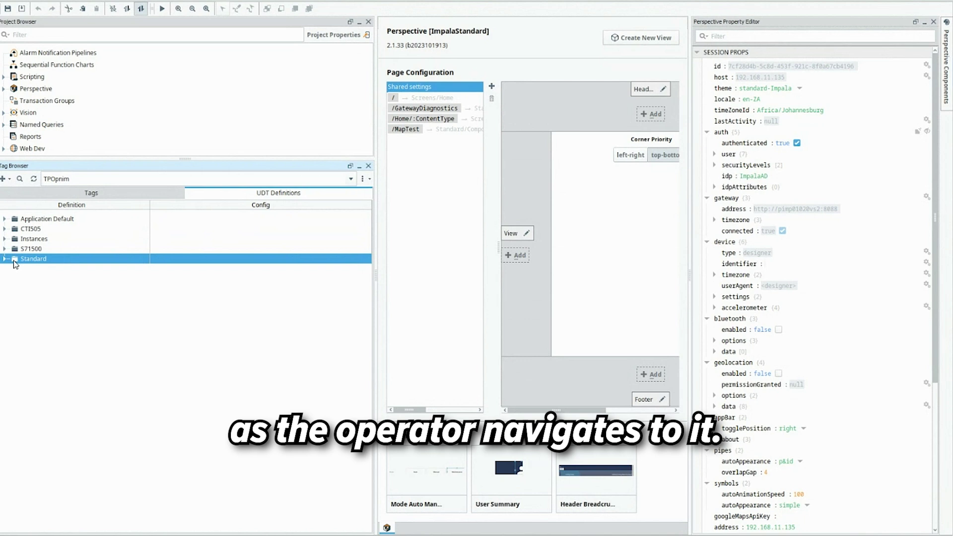
Step: Expand Standard > Model > Model Item and widen the tag list to read member config expressions
left_click(5, 258)
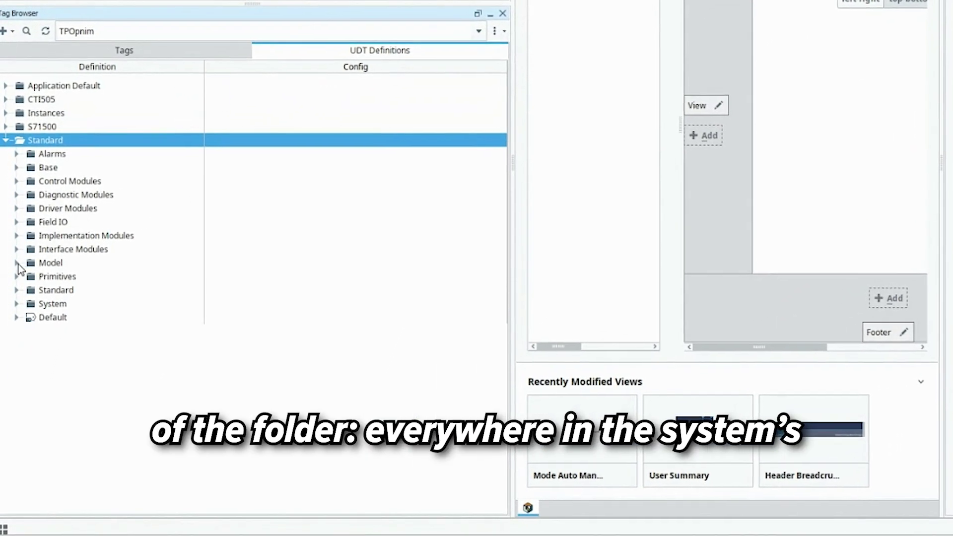
left_click(16, 263)
left_click(27, 276)
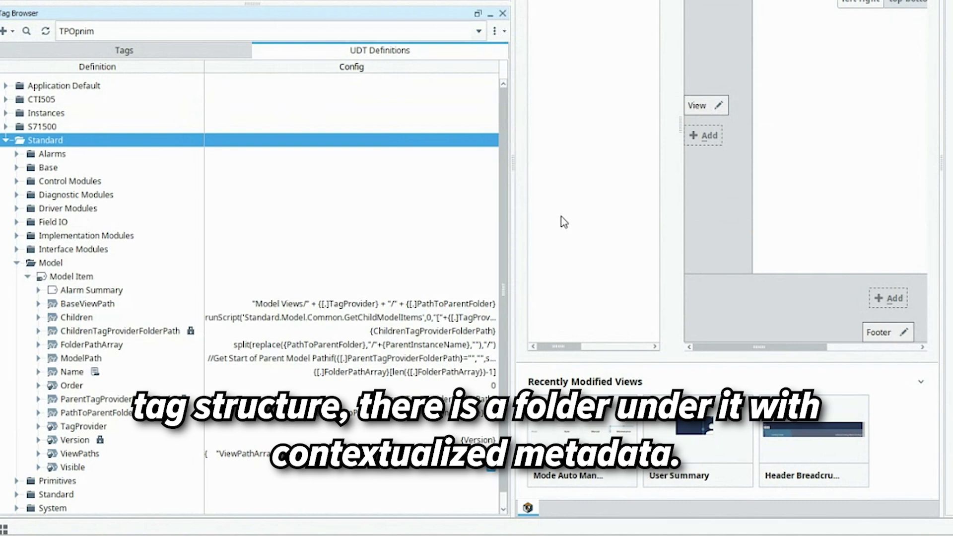
left_click_drag(511, 196, 611, 185)
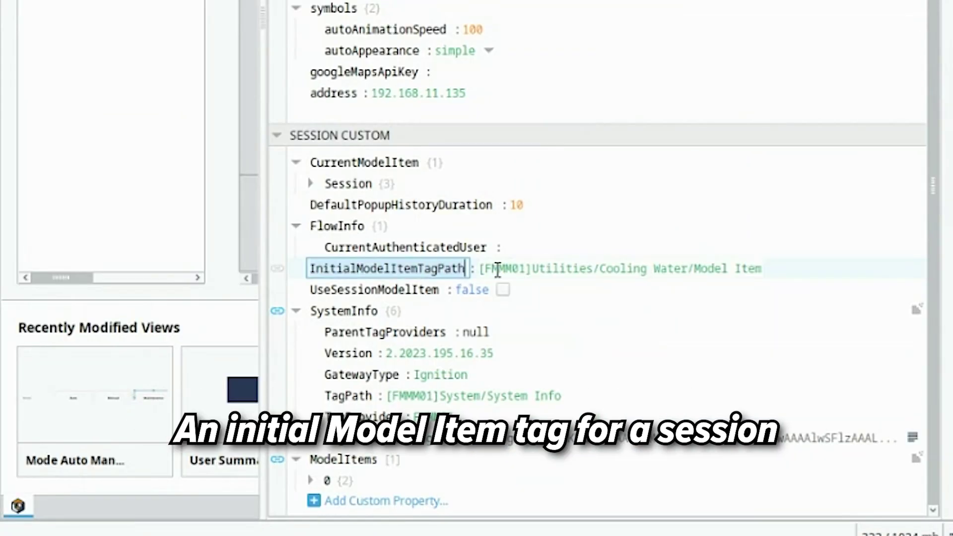
Step: Edit the session's InitialModelItemTagPath value, [FMMM01]Utilities/Cooling Water/Model Item
left_click(497, 268)
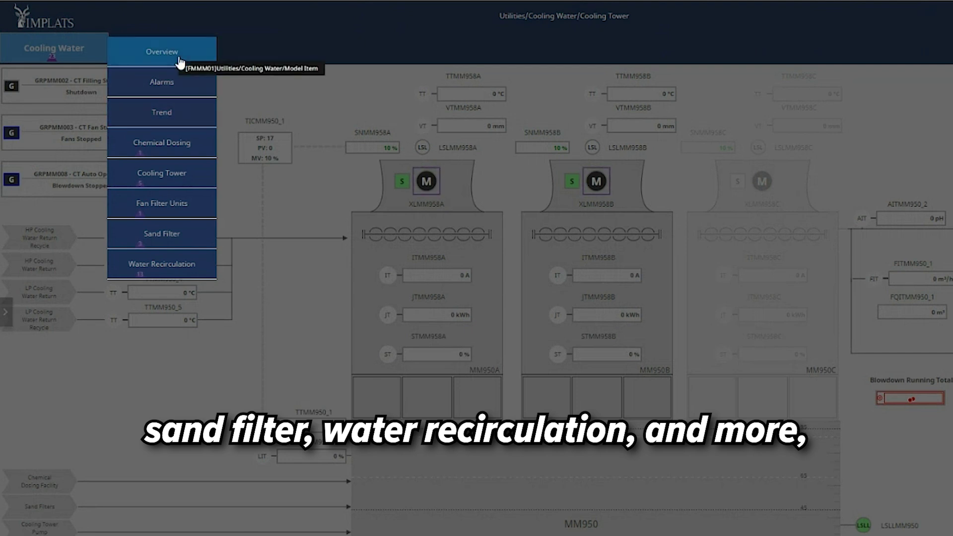
Step: Show Chemical Dosing's Mimic, Alarms and Trend options in the Cooling Water navigation
left_click(198, 146)
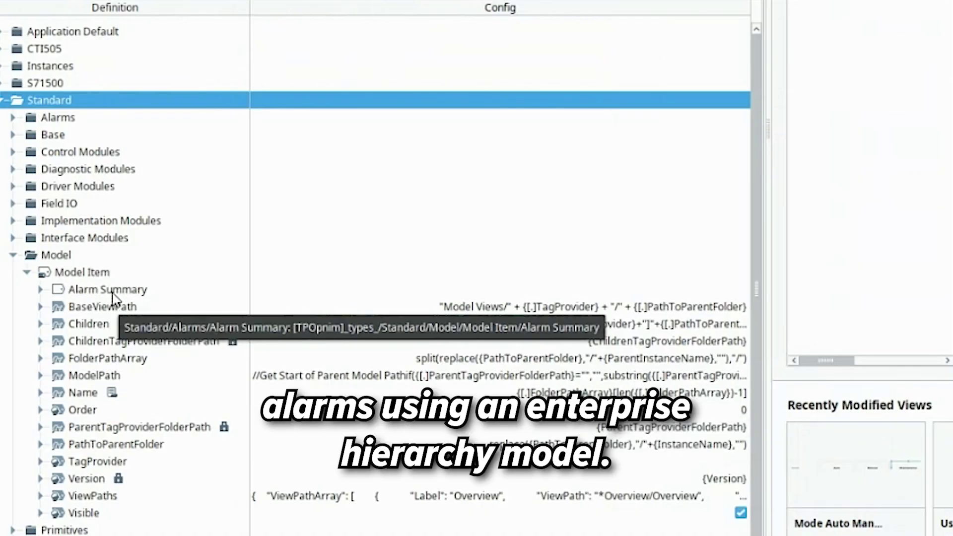
Step: Expand the Model Item's Alarm Summary member and select its Children tag
left_click(152, 292)
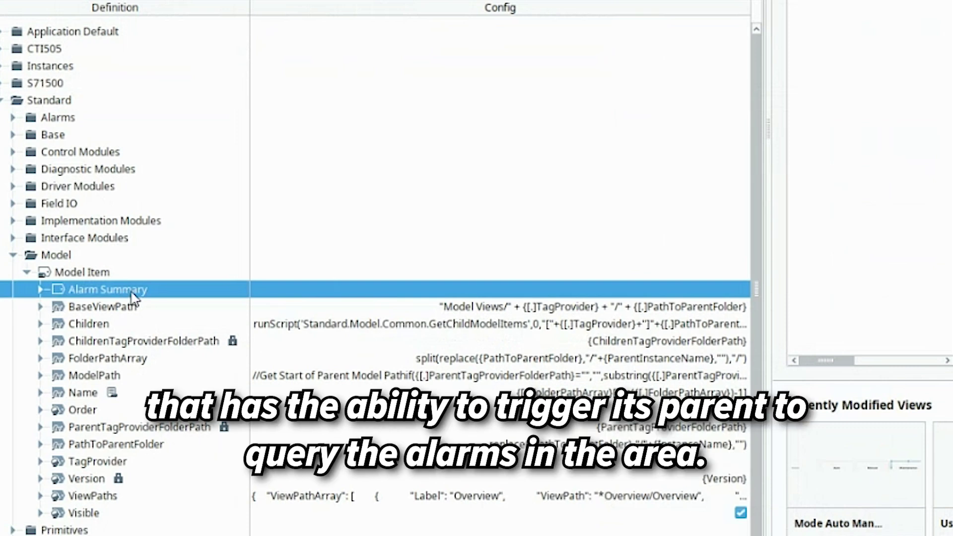
left_click(41, 290)
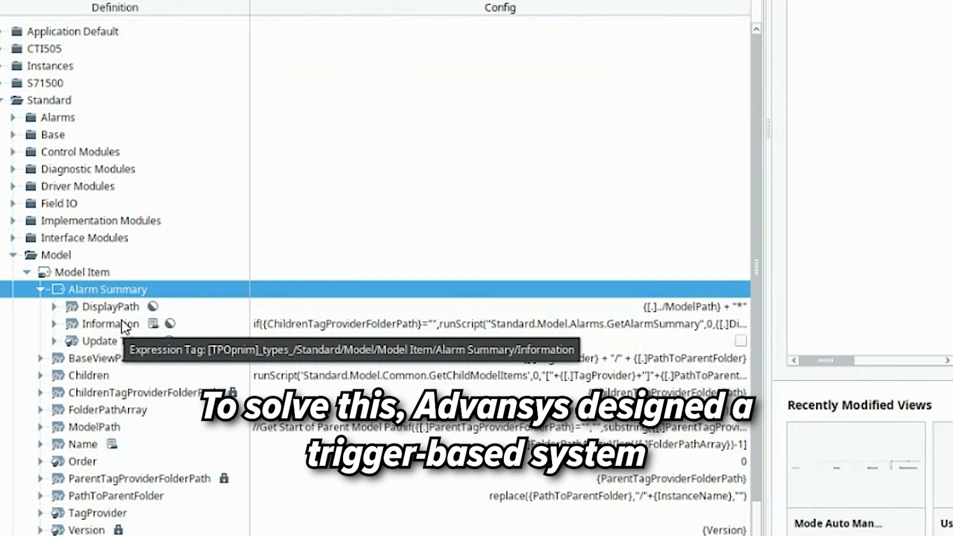
scroll(204, 256, "down", 2)
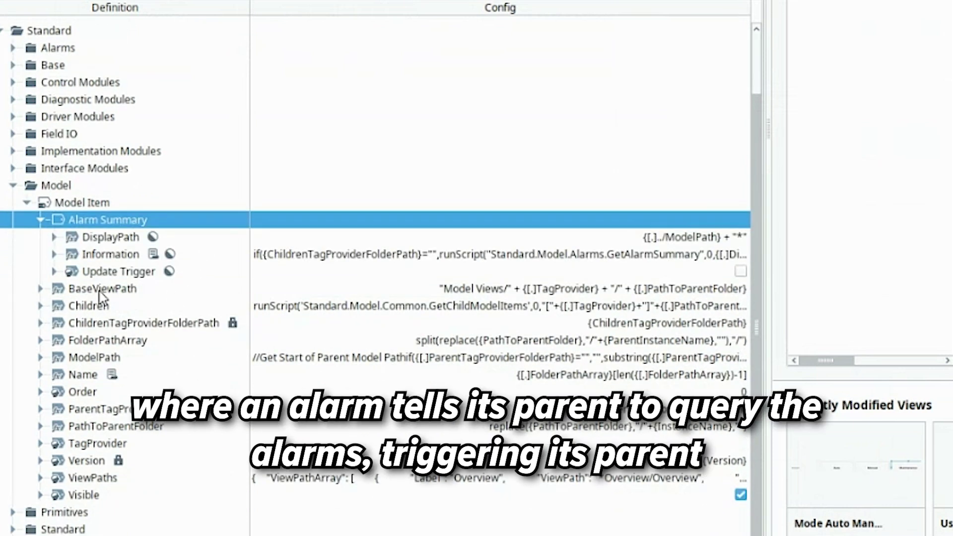
left_click(99, 308)
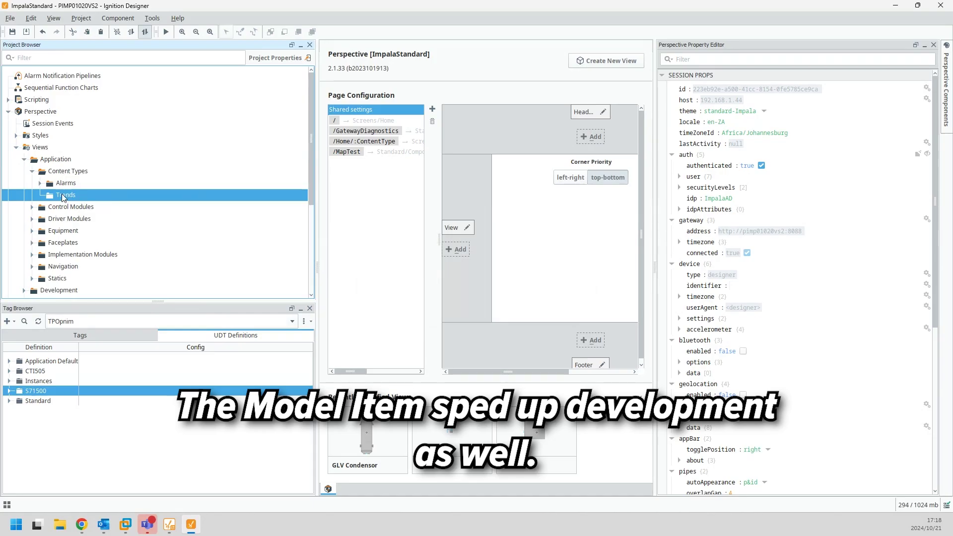
Step: Create a new Flex Container view named Trends in the Trends folder
right_click(63, 198)
left_click(86, 202)
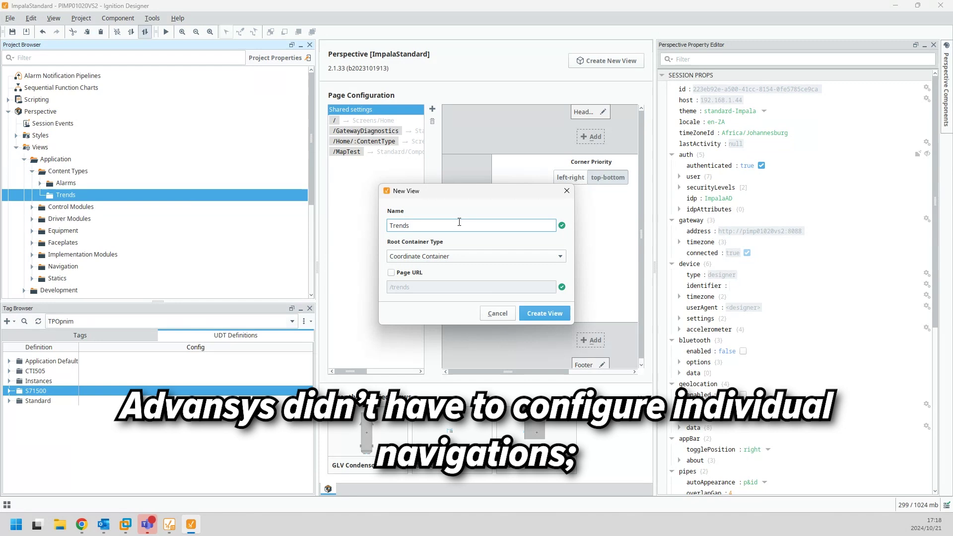
left_click(455, 256)
left_click(456, 323)
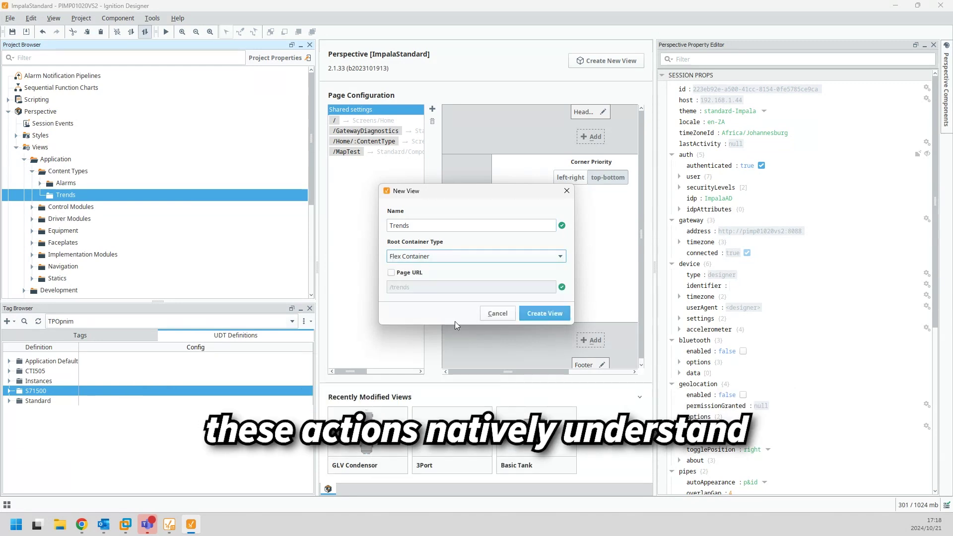
left_click(548, 315)
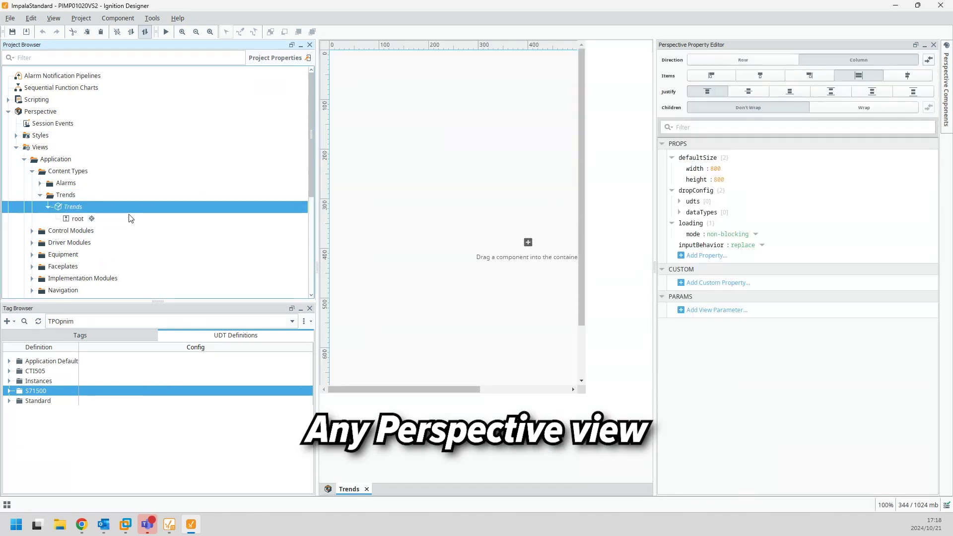
Step: Open the Trends Chart view for editing with a widened design canvas
left_click(66, 198)
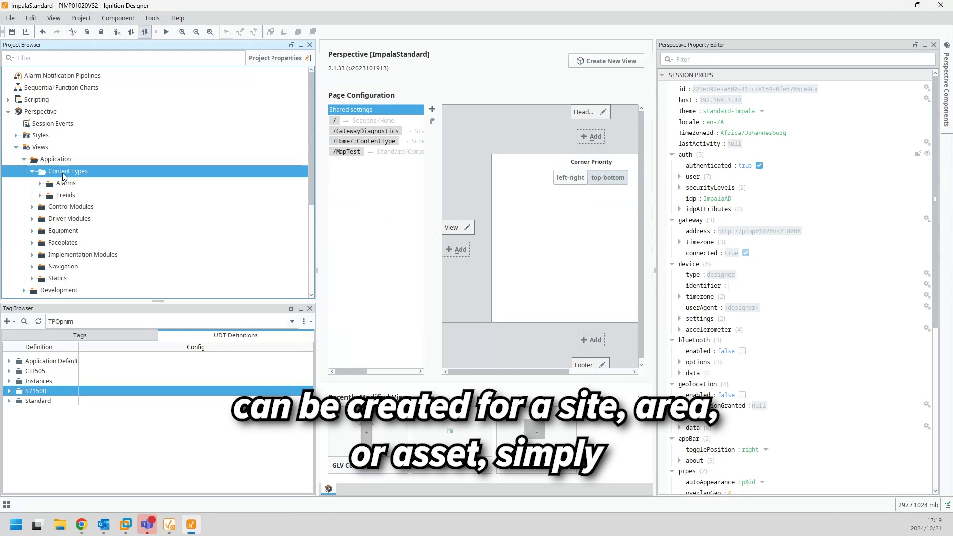
double_click(74, 207)
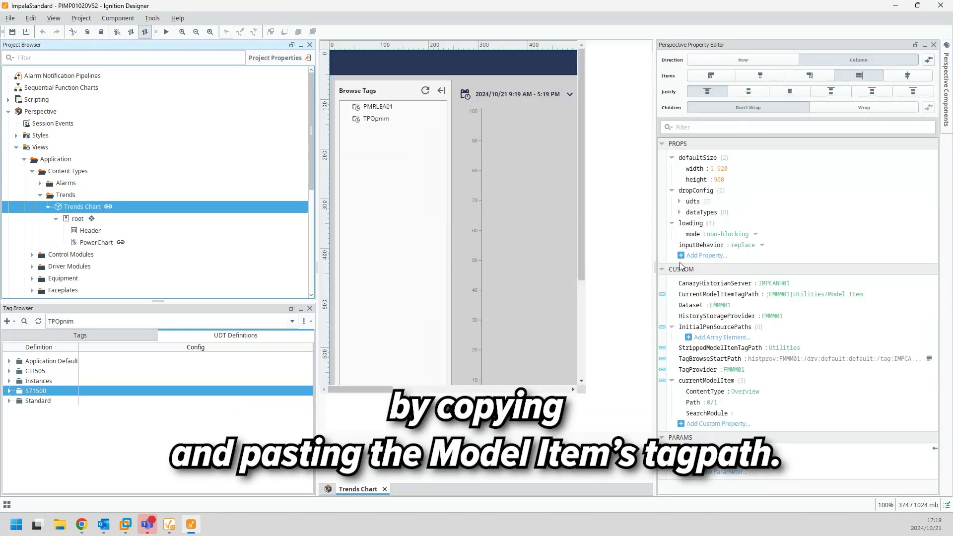
left_click_drag(660, 224, 837, 225)
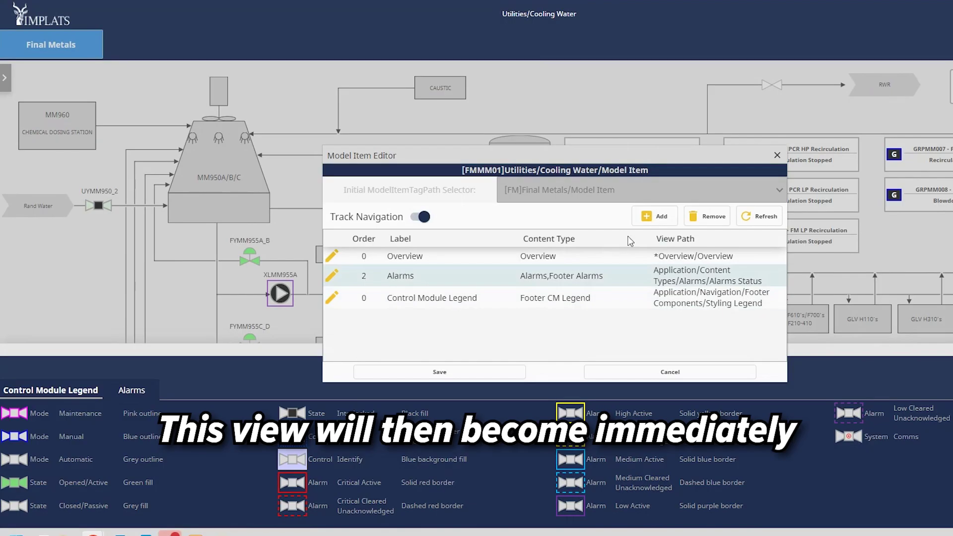
Step: Add a Trends view path using only the Trend content type, then navigate to Utilities > Cooling Water
left_click(651, 219)
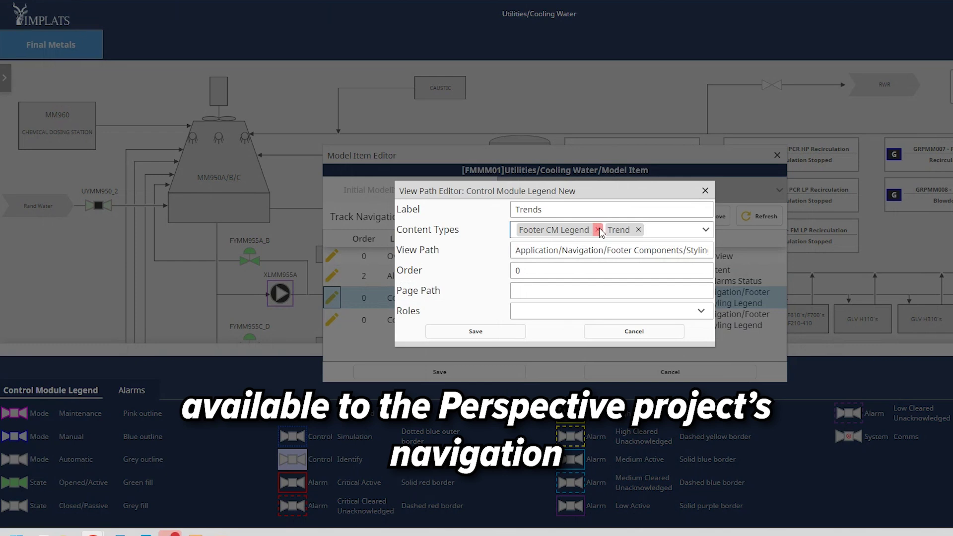
left_click(598, 230)
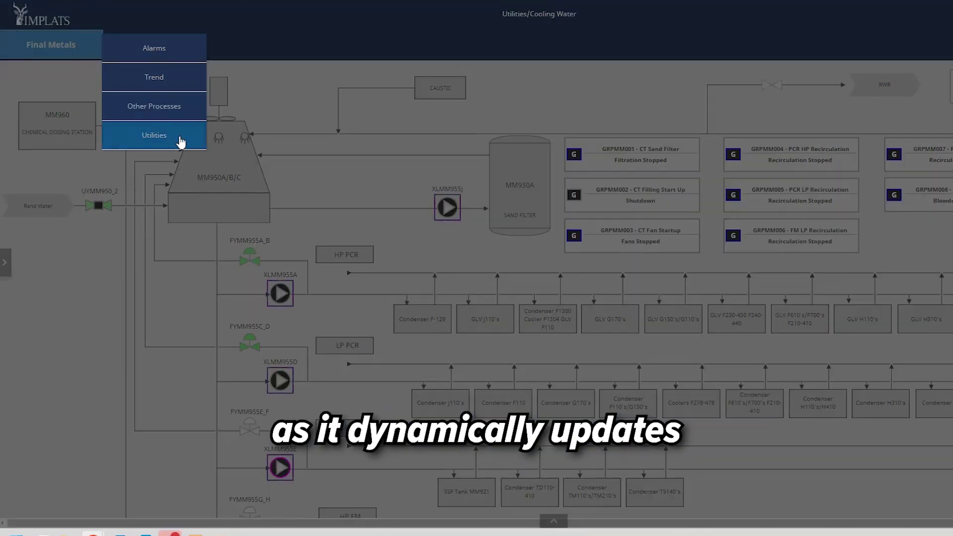
left_click(183, 140)
left_click(289, 195)
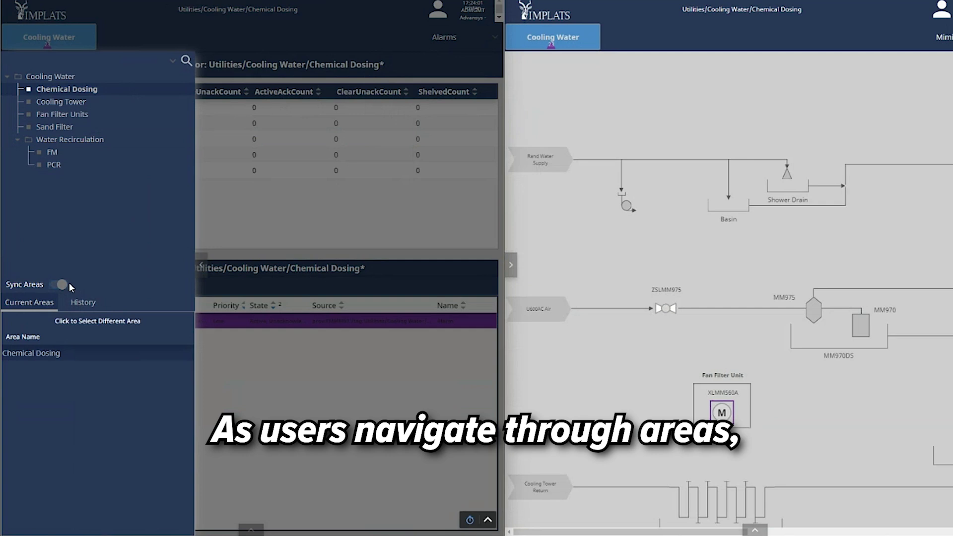
Step: Turn off Sync Areas and show the Cooling Tower mimic on the right screen, keeping Chemical Dosing alarms left
left_click(61, 285)
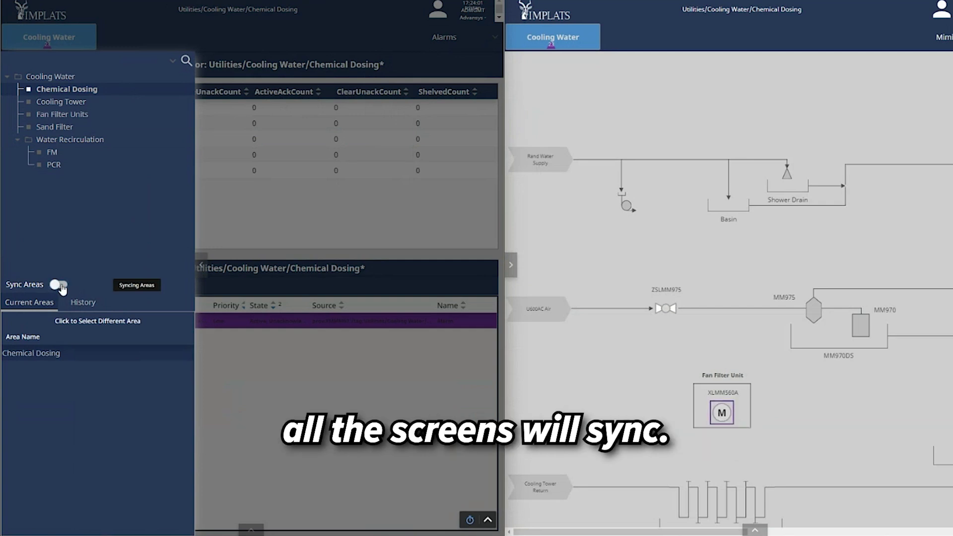
left_click(201, 269)
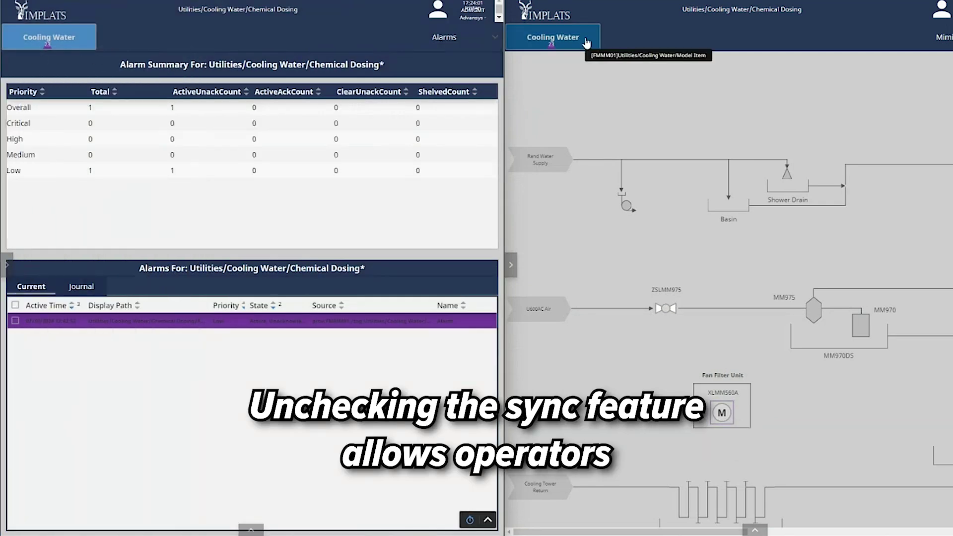
left_click(584, 37)
left_click(665, 168)
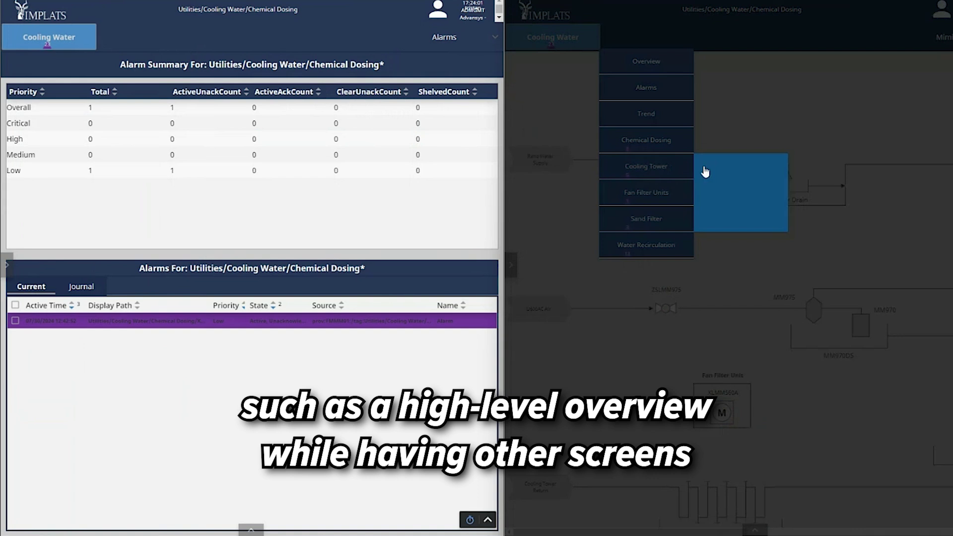
left_click(752, 168)
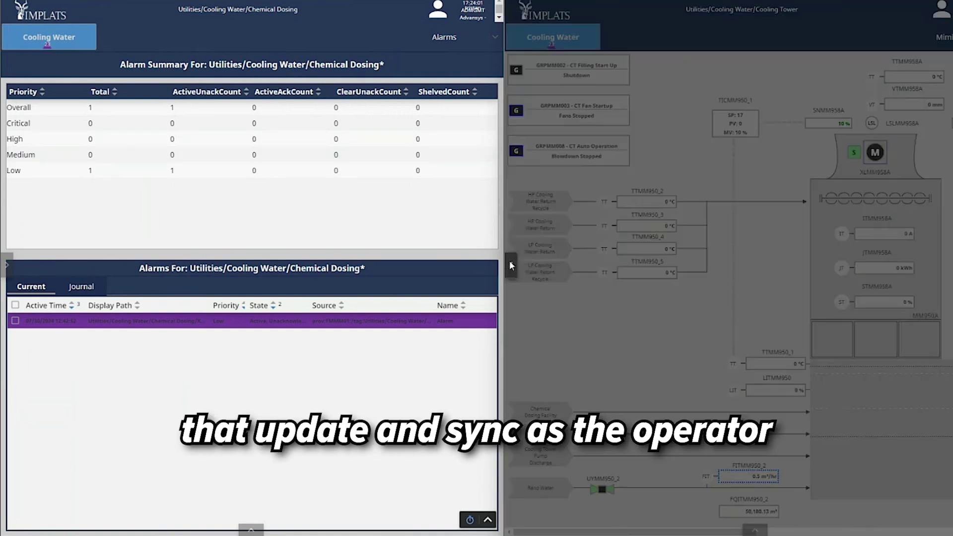
left_click(512, 265)
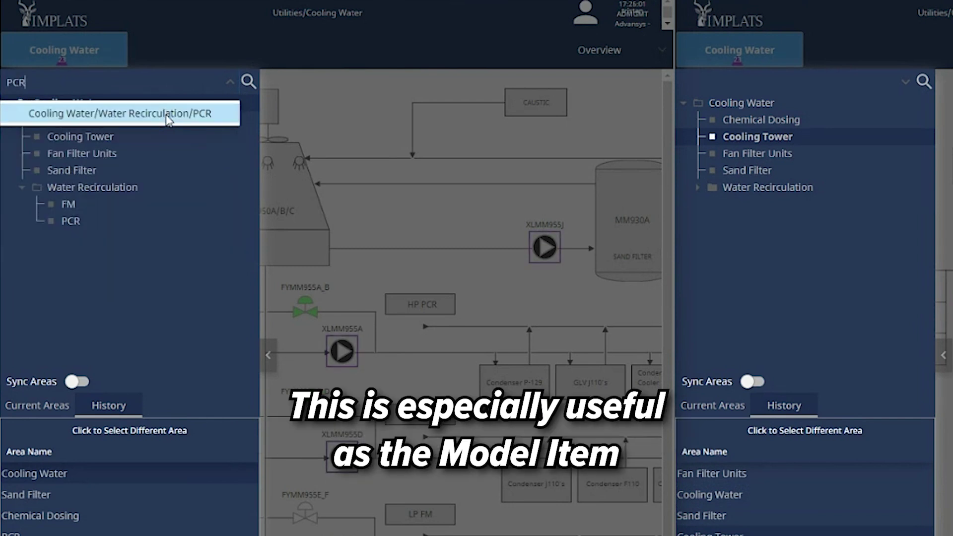
Step: Select Cooling Water/Water Recirculation/PCR from the area search and close the navigation panel
left_click(169, 115)
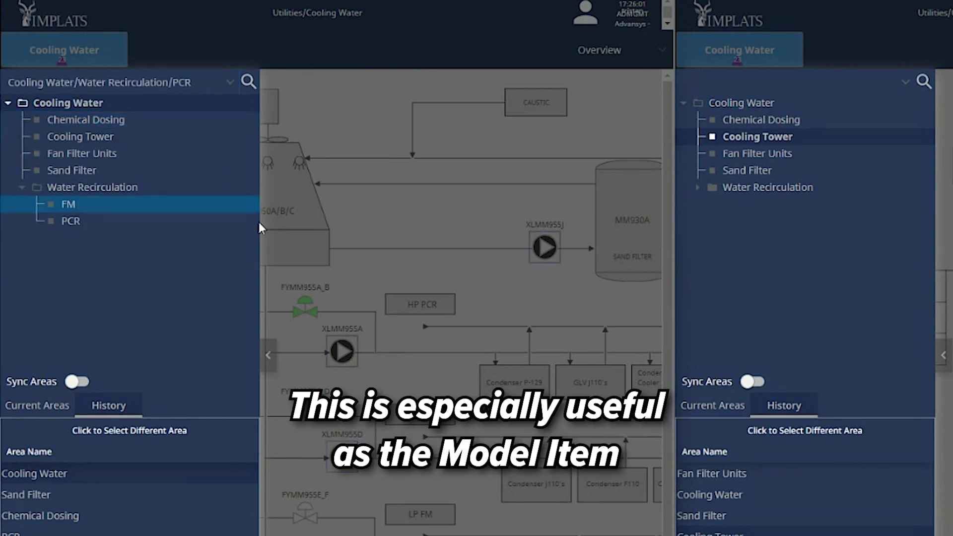
left_click(192, 82)
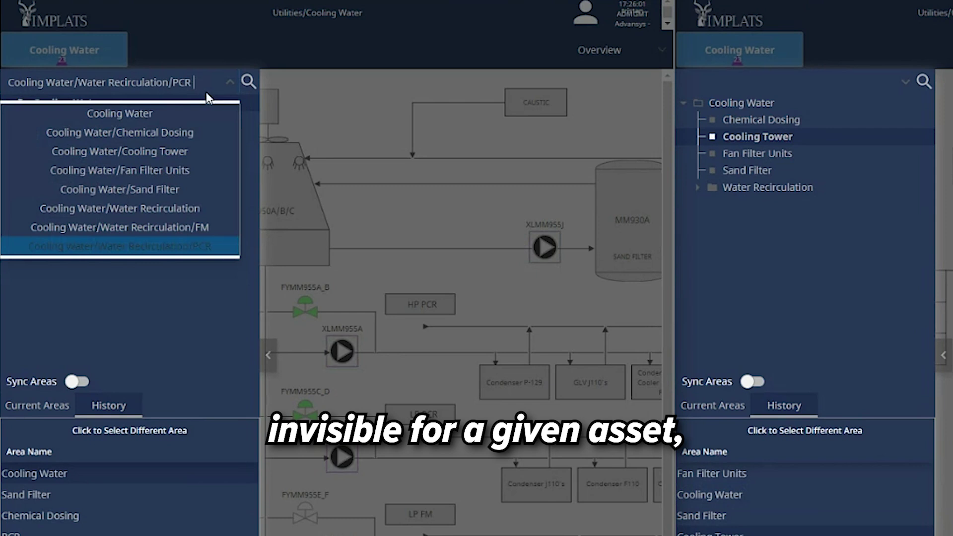
left_click(223, 80)
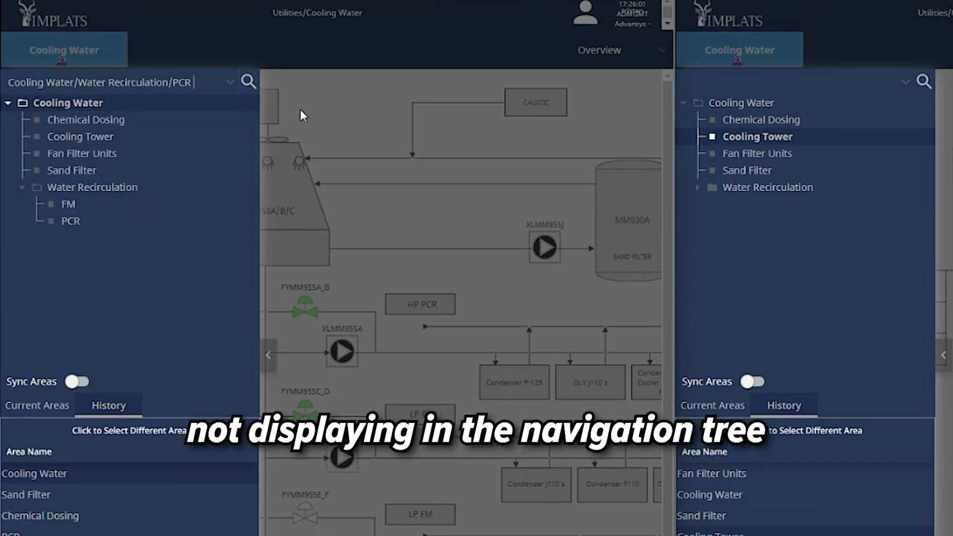
left_click(300, 109)
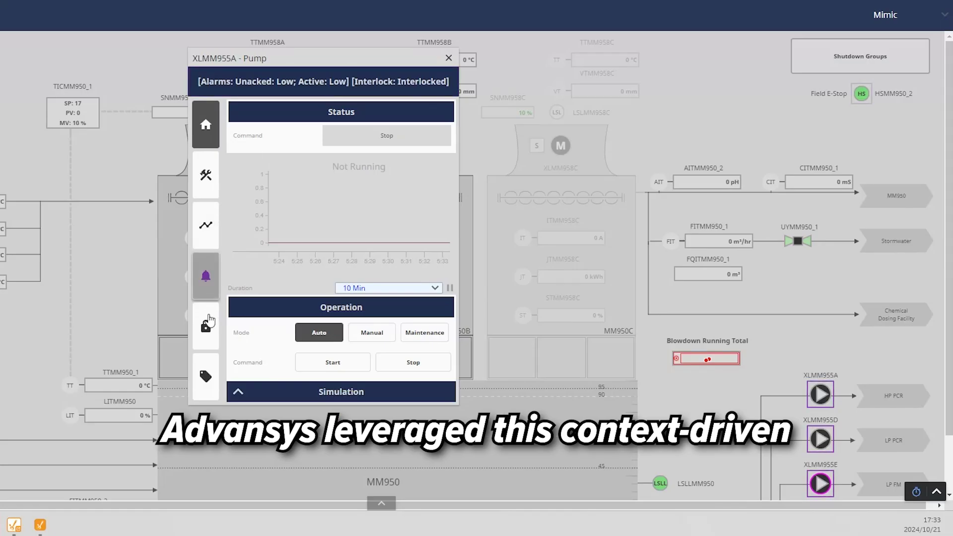
Step: Open pump XLMM955A's interlocks plus the XLMM955AILOP02, PDITMM955A_B and XLMM955AILOP01 faceplates side by side
left_click(209, 321)
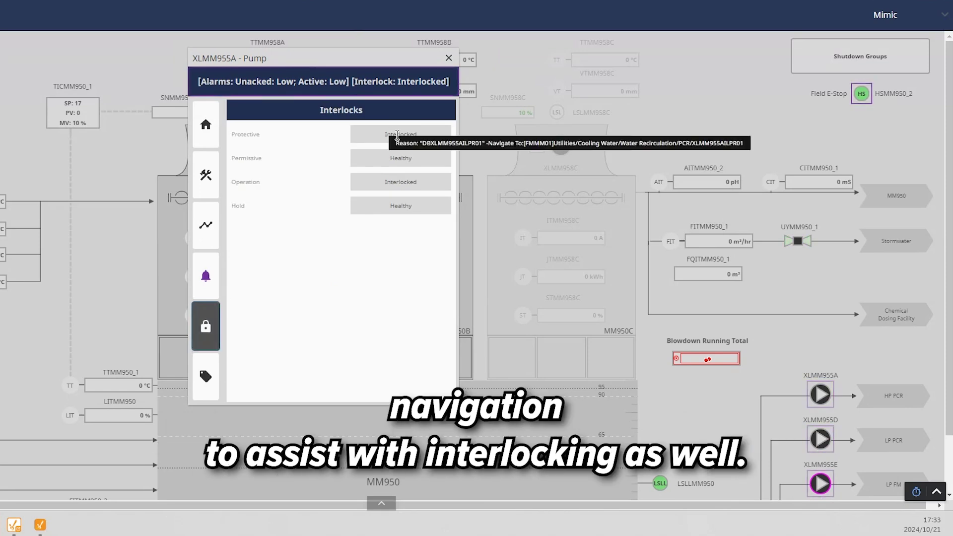
left_click(399, 182)
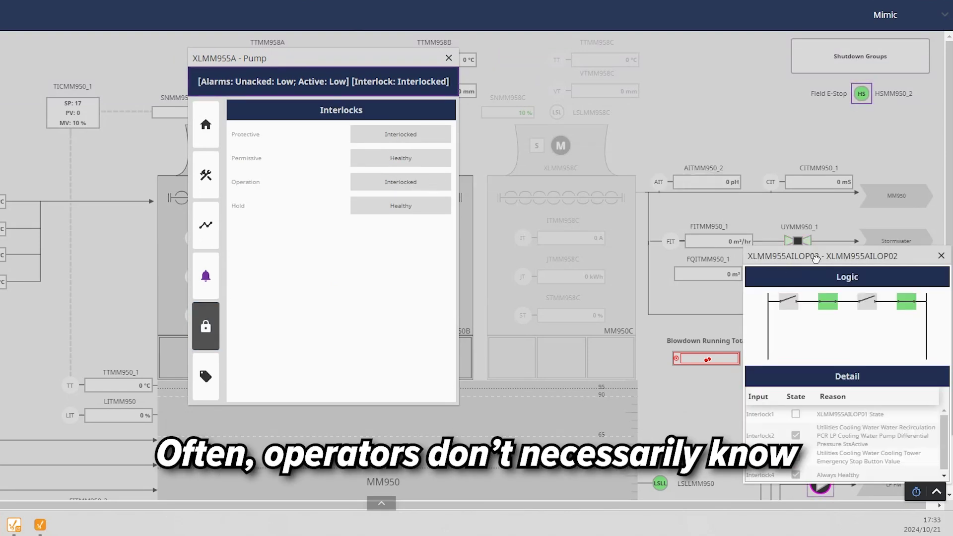
mouse_move(814, 259)
left_mouse_down()
mouse_move(713, 213)
mouse_move(576, 124)
mouse_move(529, 120)
left_mouse_up()
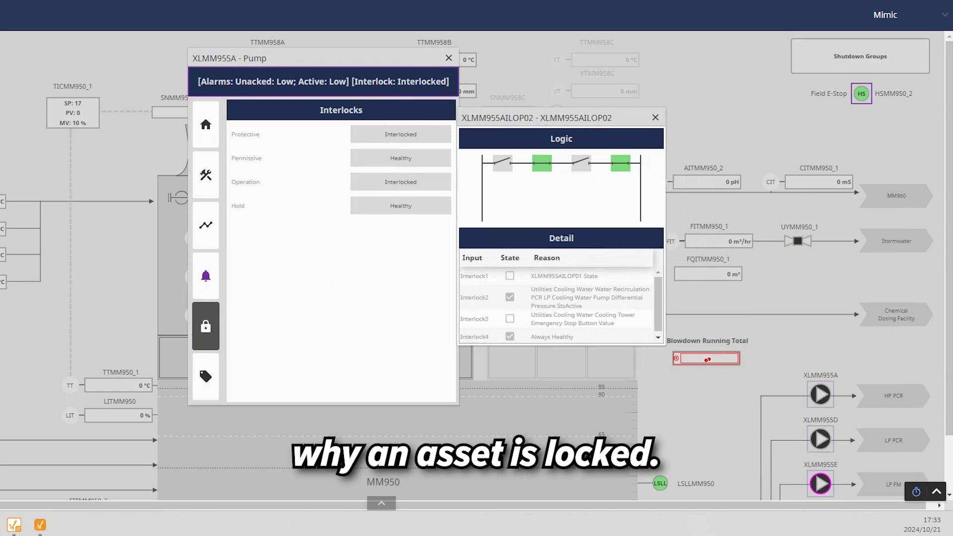
left_click(543, 163)
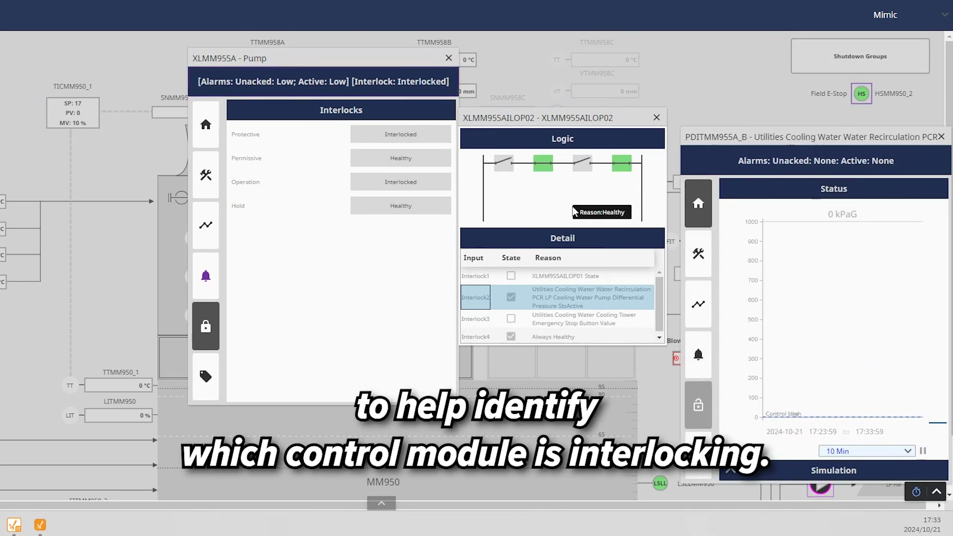
left_click(571, 276)
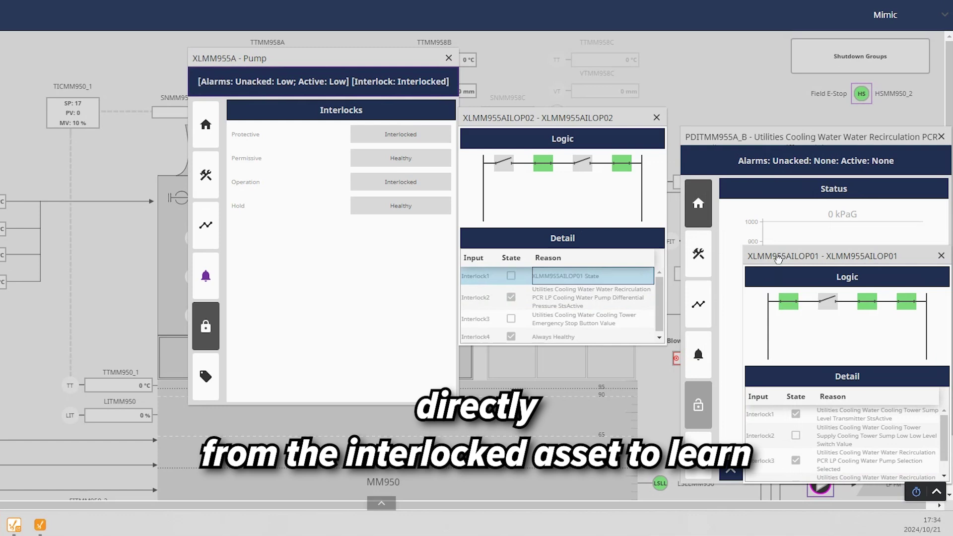
left_click_drag(778, 258, 701, 120)
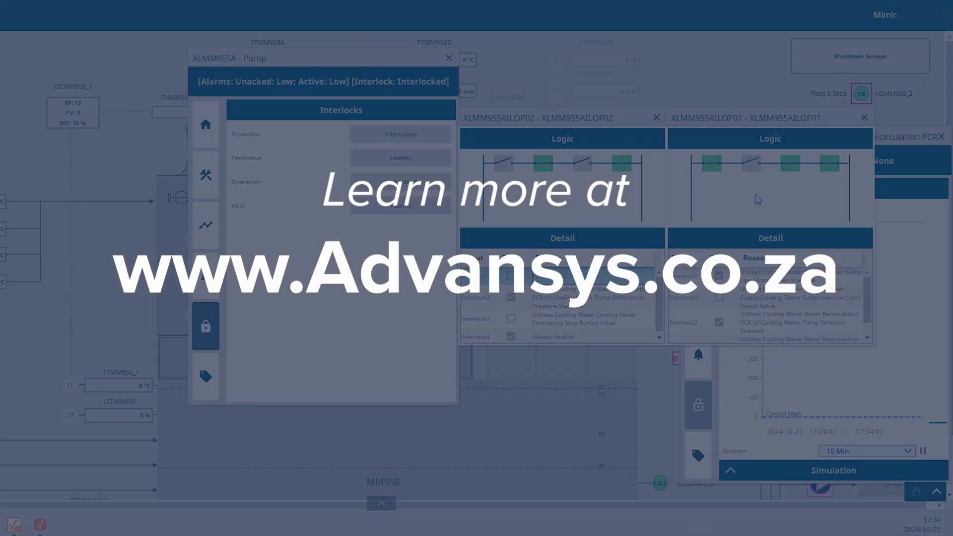
Step: Close the XLMM955AILOP01 logic popup, keeping the XLMM955AILOP02 logic and PDITMM955A_B faceplate open
mouse_move(758, 200)
left_click(864, 118)
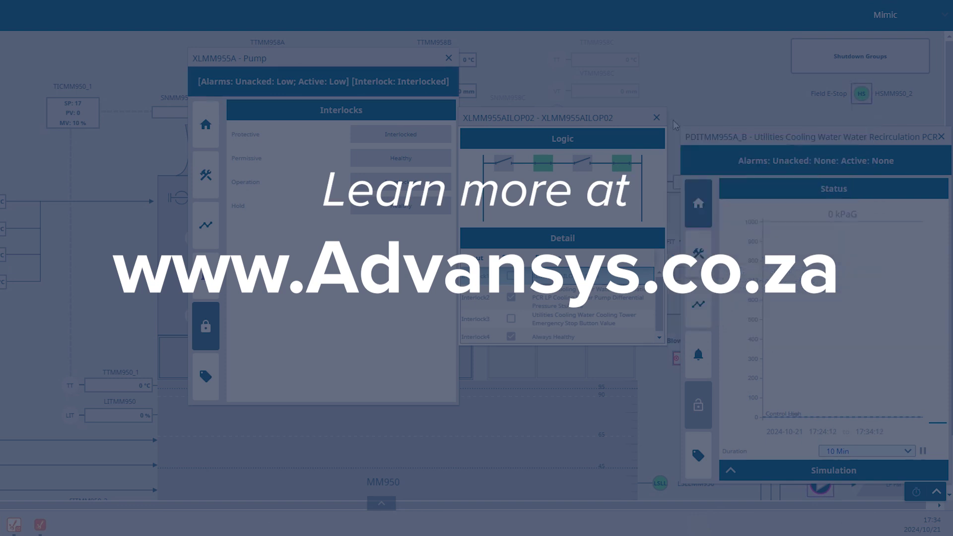